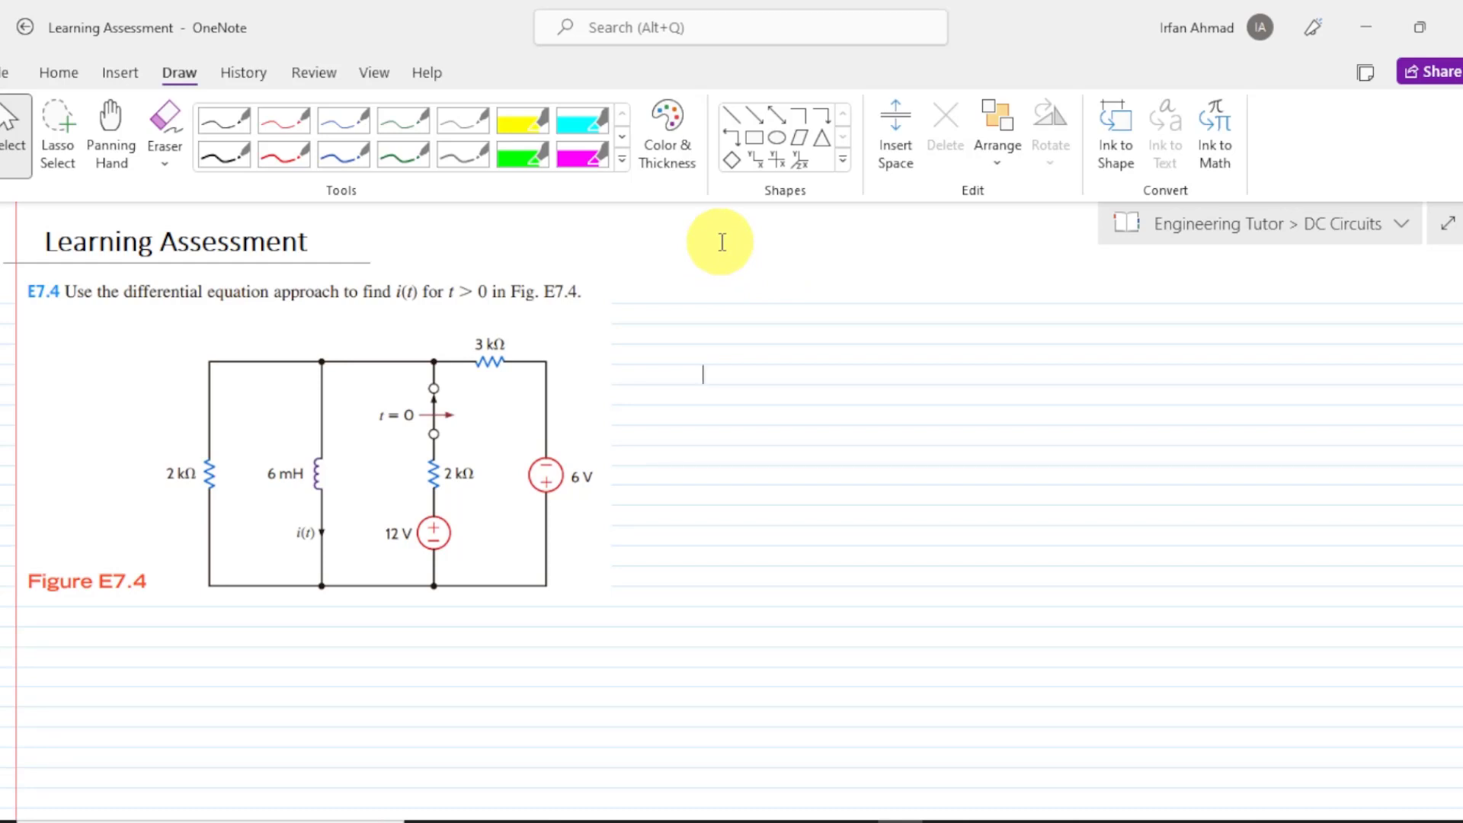
Step: Choose the black pen from the Draw tab's pen gallery
{"action": "left_click", "coordinate": [524, 308]}
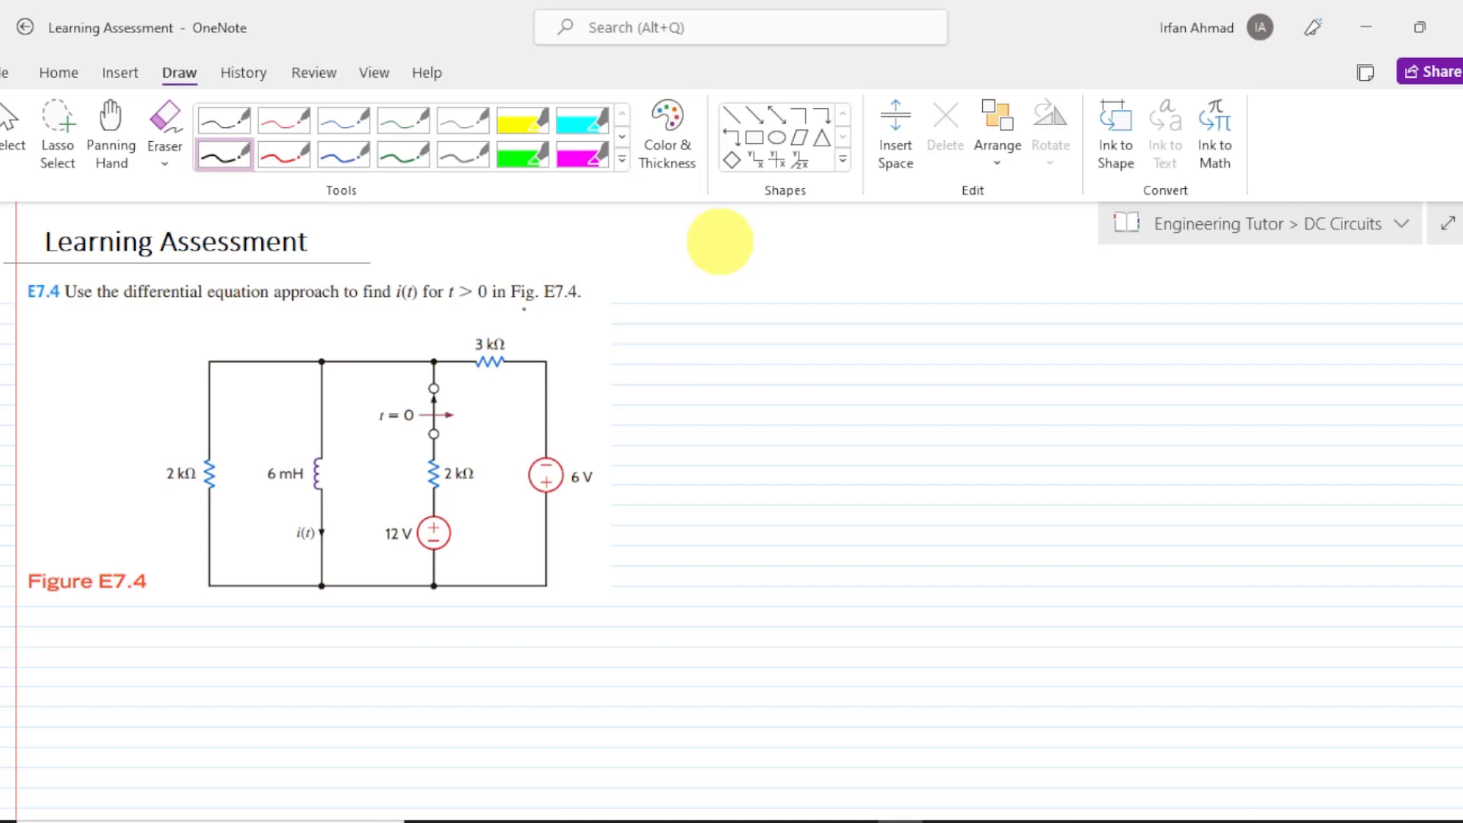
Step: Write and underline 't<0 :-' beside E7.4, then begin the top wire and left resistor
{"action": "mouse_move", "coordinate": [632, 268]}
{"action": "left_mouse_down"}
{"action": "mouse_move", "coordinate": [635, 298]}
{"action": "mouse_move", "coordinate": [668, 297]}
{"action": "left_mouse_up"}
{"action": "mouse_move", "coordinate": [672, 295]}
{"action": "left_mouse_down"}
{"action": "mouse_move", "coordinate": [682, 282]}
{"action": "mouse_move", "coordinate": [684, 308]}
{"action": "mouse_move", "coordinate": [720, 290]}
{"action": "left_mouse_up"}
{"action": "left_click", "coordinate": [701, 288]}
{"action": "left_click", "coordinate": [718, 332]}
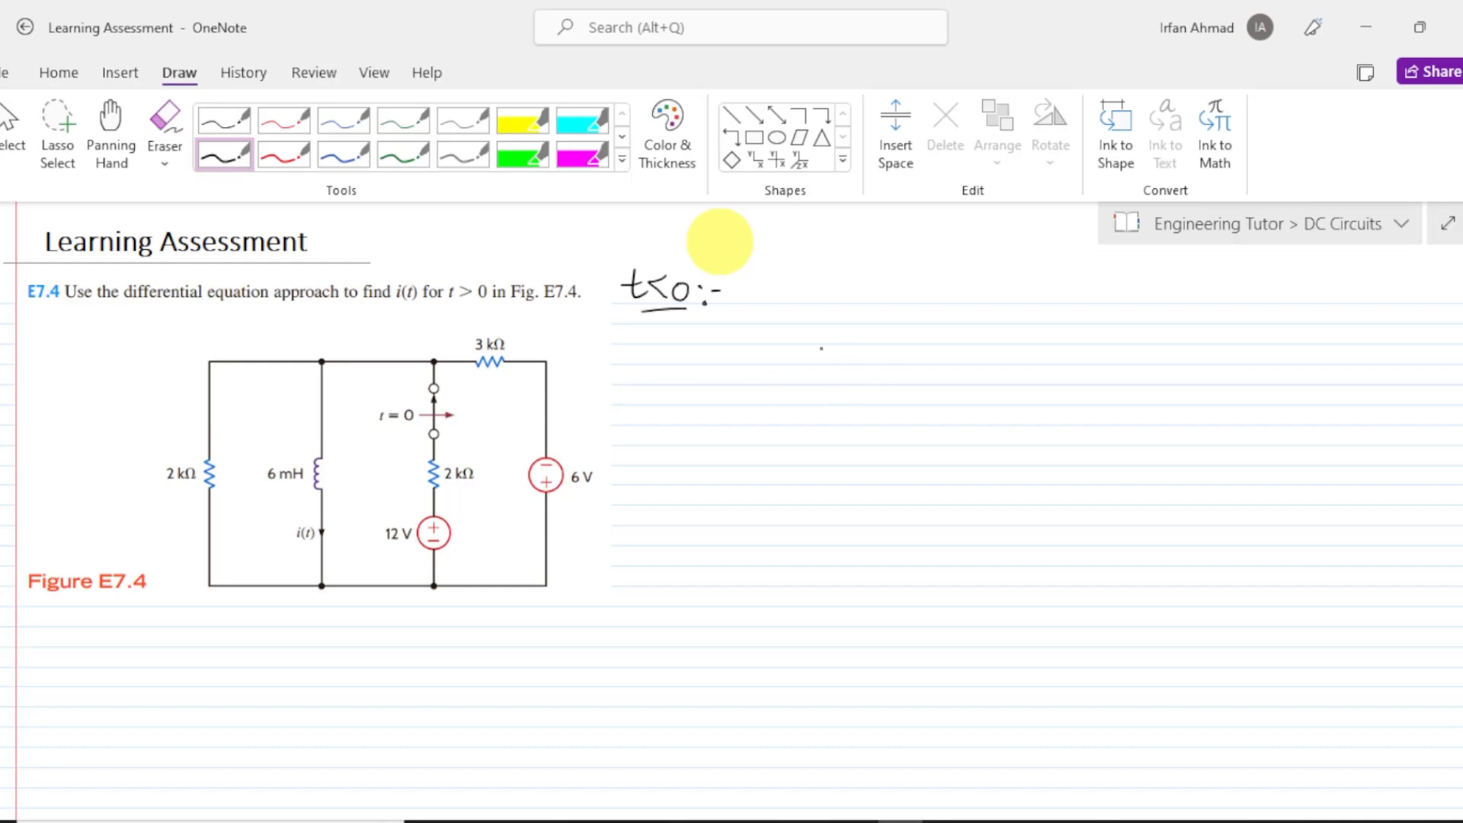
{"action": "mouse_move", "coordinate": [867, 339]}
{"action": "left_mouse_down"}
{"action": "mouse_move", "coordinate": [799, 338]}
{"action": "mouse_move", "coordinate": [776, 389]}
{"action": "mouse_move", "coordinate": [797, 459]}
{"action": "left_mouse_up"}
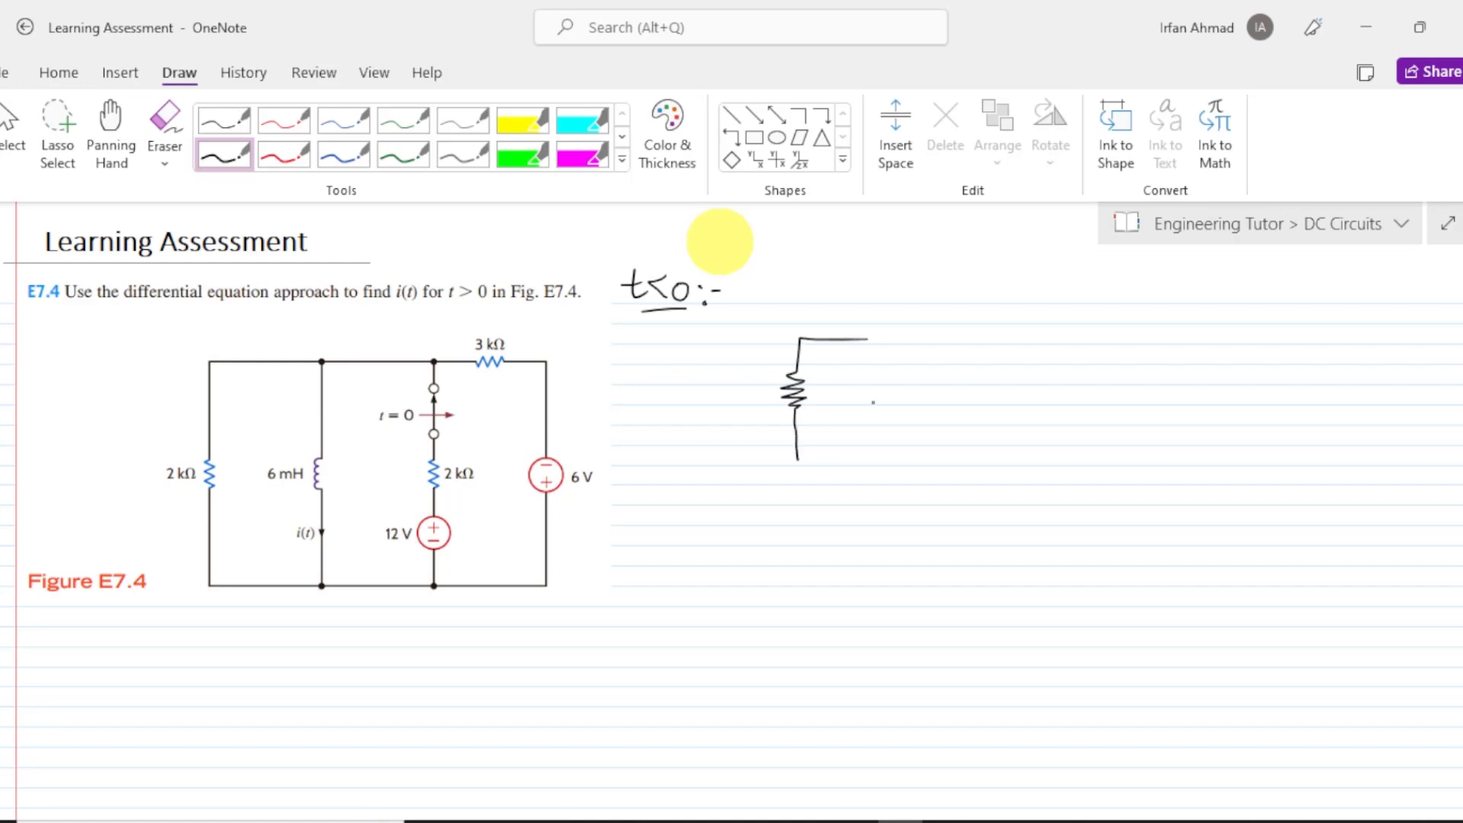
Step: Draw the middle, third-branch and bottom wires, then mark the right source's polarity and 6 V
{"action": "mouse_move", "coordinate": [853, 339]}
{"action": "left_mouse_down"}
{"action": "mouse_move", "coordinate": [892, 342]}
{"action": "mouse_move", "coordinate": [871, 473]}
{"action": "mouse_move", "coordinate": [797, 458]}
{"action": "mouse_move", "coordinate": [793, 490]}
{"action": "mouse_move", "coordinate": [826, 489]}
{"action": "left_mouse_up"}
{"action": "left_click", "coordinate": [816, 472]}
{"action": "mouse_move", "coordinate": [891, 343]}
{"action": "left_mouse_down"}
{"action": "mouse_move", "coordinate": [973, 338]}
{"action": "mouse_move", "coordinate": [955, 414]}
{"action": "mouse_move", "coordinate": [980, 463]}
{"action": "mouse_move", "coordinate": [953, 455]}
{"action": "mouse_move", "coordinate": [966, 500]}
{"action": "left_mouse_up"}
{"action": "left_click", "coordinate": [972, 394]}
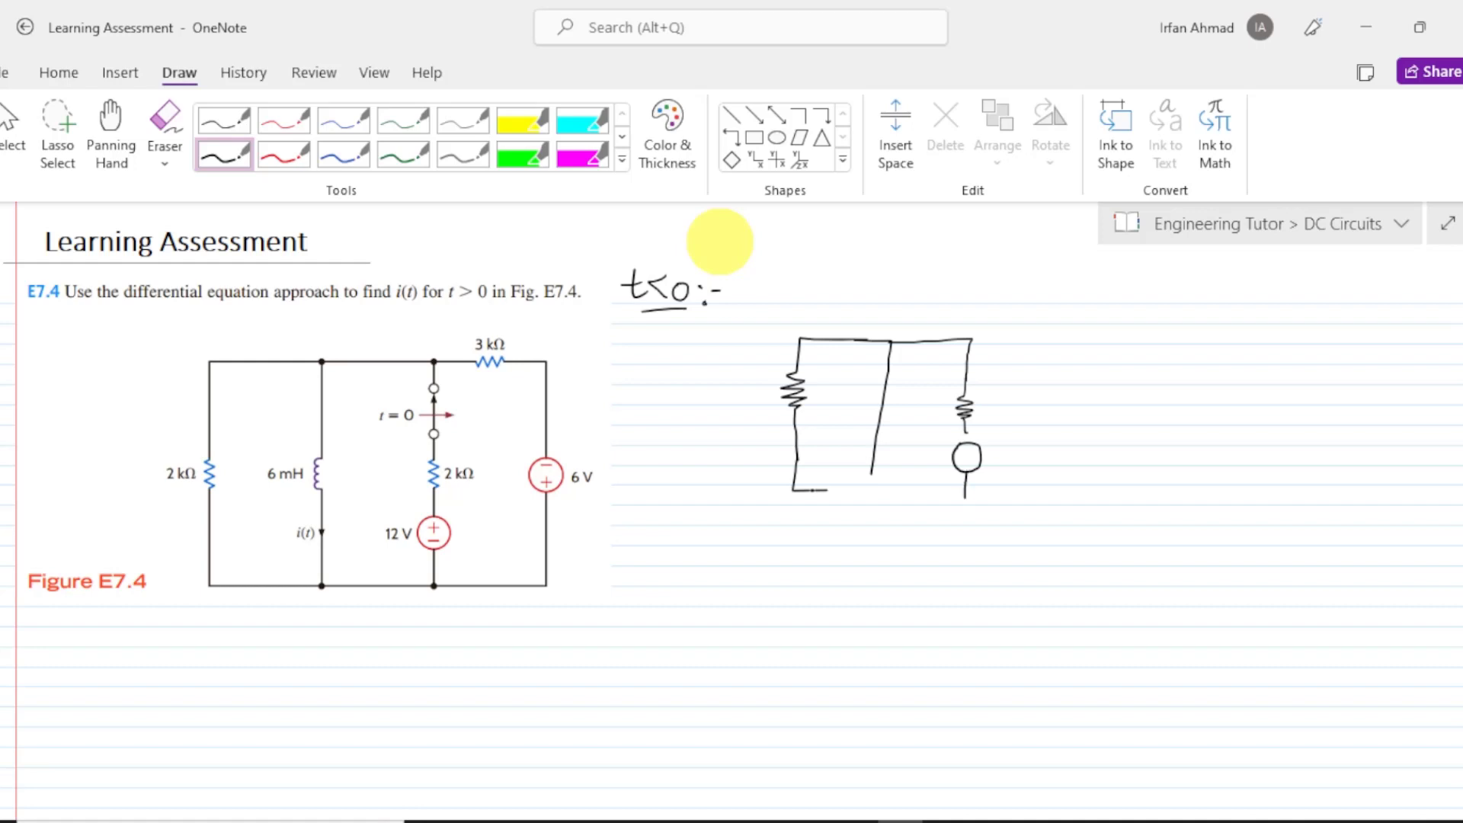
{"action": "left_click_drag", "start_coordinate": [802, 492], "coordinate": [967, 491]}
{"action": "mouse_move", "coordinate": [969, 341]}
{"action": "left_mouse_down"}
{"action": "mouse_move", "coordinate": [1102, 340]}
{"action": "mouse_move", "coordinate": [1107, 390]}
{"action": "mouse_move", "coordinate": [1083, 408]}
{"action": "mouse_move", "coordinate": [1096, 386]}
{"action": "mouse_move", "coordinate": [1095, 476]}
{"action": "mouse_move", "coordinate": [957, 489]}
{"action": "left_mouse_up"}
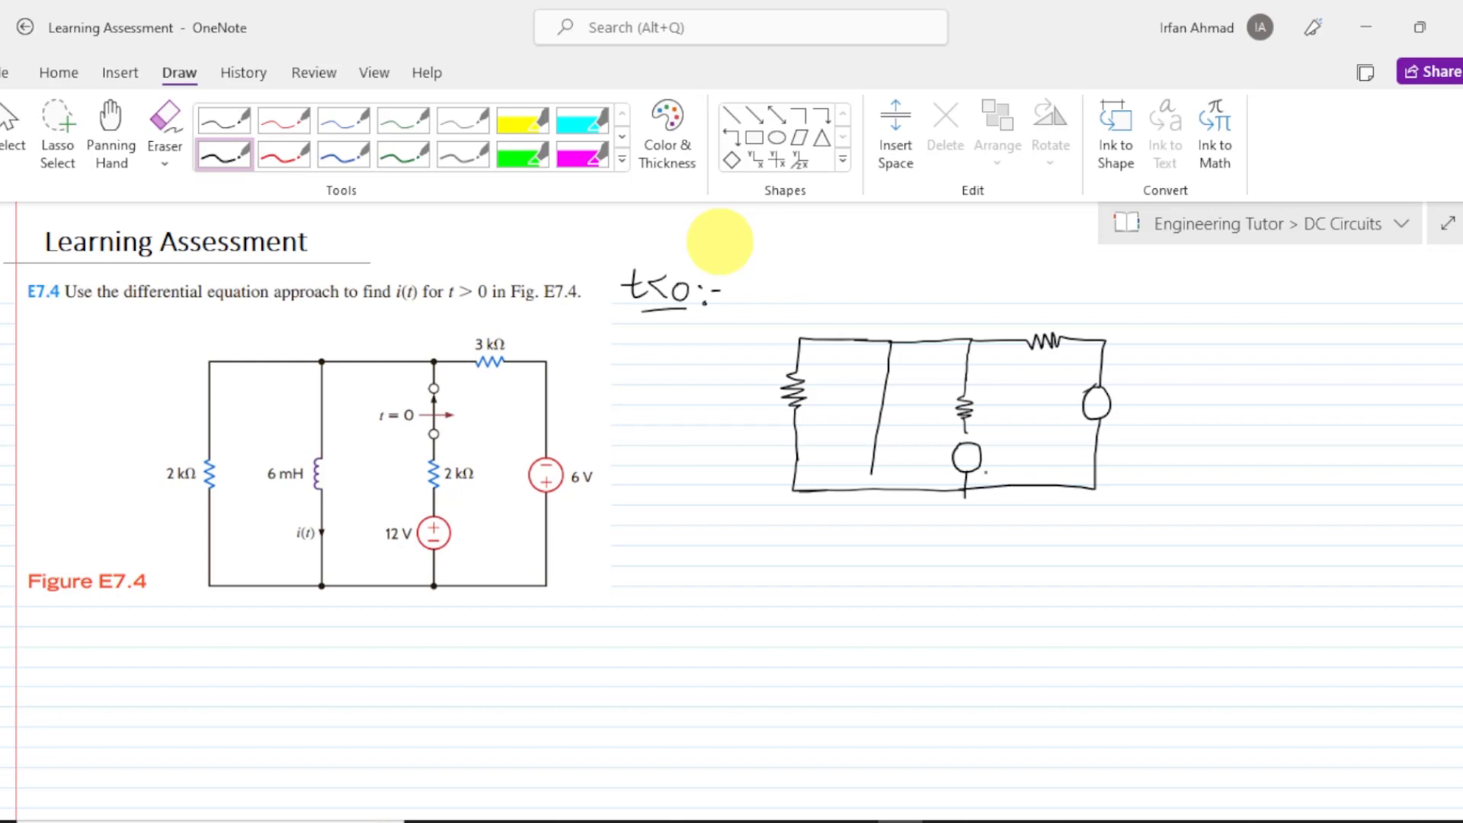
{"action": "mouse_move", "coordinate": [1089, 399]}
{"action": "left_mouse_down"}
{"action": "mouse_move", "coordinate": [1103, 399]}
{"action": "mouse_move", "coordinate": [1096, 418]}
{"action": "mouse_move", "coordinate": [1118, 407]}
{"action": "left_mouse_up"}
{"action": "mouse_move", "coordinate": [1141, 393]}
{"action": "left_mouse_down"}
{"action": "mouse_move", "coordinate": [1147, 415]}
{"action": "mouse_move", "coordinate": [1153, 393]}
{"action": "left_mouse_up"}
Step: Label the top-right resistor 3 K and the middle resistor, and mark the middle source's polarity
{"action": "left_click_drag", "start_coordinate": [1036, 300], "coordinate": [1037, 323]}
{"action": "mouse_move", "coordinate": [1063, 298]}
{"action": "left_mouse_down"}
{"action": "mouse_move", "coordinate": [1065, 325]}
{"action": "mouse_move", "coordinate": [1079, 325]}
{"action": "left_mouse_up"}
{"action": "mouse_move", "coordinate": [982, 399]}
{"action": "left_mouse_down"}
{"action": "mouse_move", "coordinate": [997, 412]}
{"action": "mouse_move", "coordinate": [1017, 393]}
{"action": "left_mouse_up"}
{"action": "left_click_drag", "start_coordinate": [960, 432], "coordinate": [967, 461]}
{"action": "mouse_move", "coordinate": [962, 467]}
{"action": "left_mouse_down"}
{"action": "mouse_move", "coordinate": [1010, 466]}
{"action": "mouse_move", "coordinate": [1026, 445]}
{"action": "left_mouse_up"}
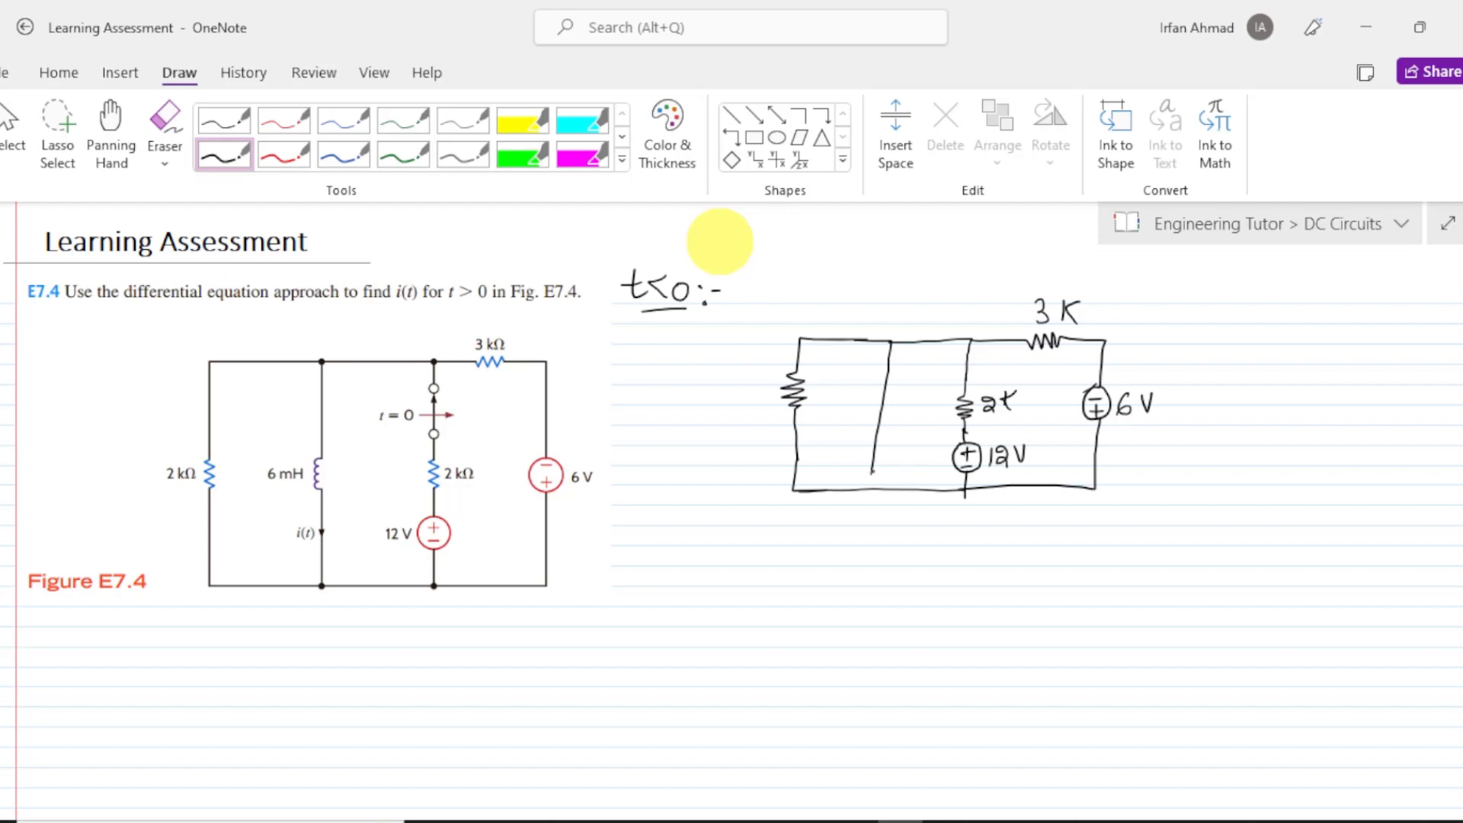
{"action": "left_click_drag", "start_coordinate": [872, 474], "coordinate": [870, 492]}
Step: Label the left resistor 2K and add an i(t) current arrow on the middle wire
{"action": "mouse_move", "coordinate": [718, 379]}
{"action": "left_mouse_down"}
{"action": "mouse_move", "coordinate": [724, 404]}
{"action": "mouse_move", "coordinate": [744, 400]}
{"action": "left_mouse_up"}
{"action": "mouse_move", "coordinate": [764, 374]}
{"action": "left_mouse_down"}
{"action": "mouse_move", "coordinate": [750, 389]}
{"action": "mouse_move", "coordinate": [767, 401]}
{"action": "left_mouse_up"}
{"action": "mouse_move", "coordinate": [871, 455]}
{"action": "left_mouse_down"}
{"action": "mouse_move", "coordinate": [870, 442]}
{"action": "mouse_move", "coordinate": [912, 453]}
{"action": "mouse_move", "coordinate": [931, 437]}
{"action": "left_mouse_up"}
{"action": "left_click_drag", "start_coordinate": [934, 424], "coordinate": [937, 450]}
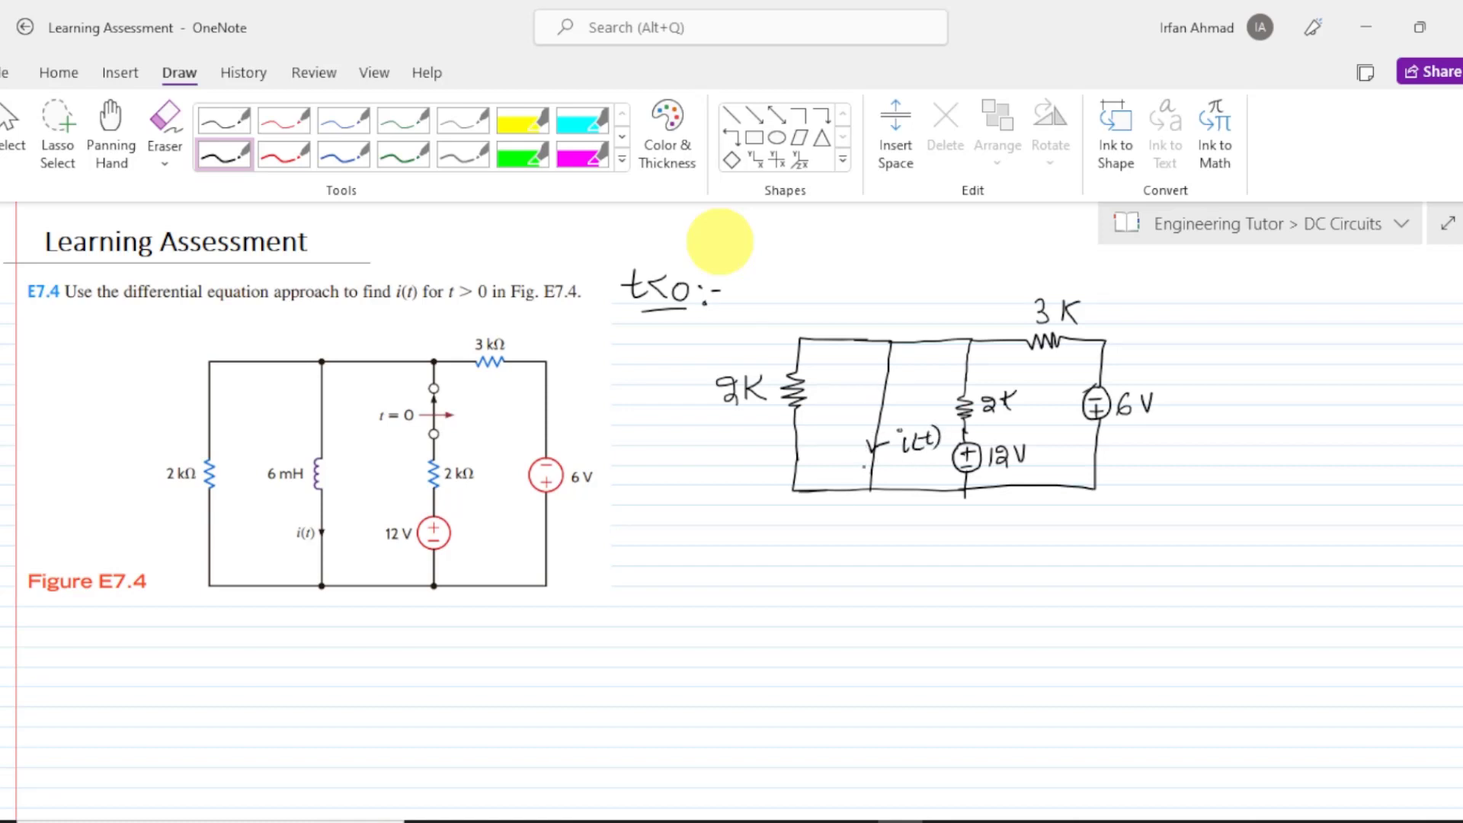
Step: Dot the top and bottom junctions where the i(t) branch meets the wires
{"action": "left_click", "coordinate": [890, 342]}
{"action": "left_click", "coordinate": [866, 492]}
Step: Draw a ⇒ arrow and start the simplified circuit's top and left wires and a resistor
{"action": "left_click_drag", "start_coordinate": [1112, 440], "coordinate": [1135, 438]}
{"action": "left_click_drag", "start_coordinate": [1113, 448], "coordinate": [1135, 458]}
{"action": "mouse_move", "coordinate": [1330, 357]}
{"action": "left_mouse_down"}
{"action": "mouse_move", "coordinate": [1246, 352]}
{"action": "mouse_move", "coordinate": [1221, 384]}
{"action": "mouse_move", "coordinate": [1220, 431]}
{"action": "left_mouse_up"}
{"action": "mouse_move", "coordinate": [1296, 360]}
{"action": "left_mouse_down"}
{"action": "mouse_move", "coordinate": [1272, 402]}
{"action": "mouse_move", "coordinate": [1302, 448]}
{"action": "mouse_move", "coordinate": [1292, 439]}
{"action": "mouse_move", "coordinate": [1288, 495]}
{"action": "left_mouse_up"}
Step: Close the simplified circuit's bottom and top wires, and dot the 12 V branch junctions
{"action": "mouse_move", "coordinate": [1222, 421]}
{"action": "left_mouse_down"}
{"action": "mouse_move", "coordinate": [1206, 489]}
{"action": "mouse_move", "coordinate": [1348, 495]}
{"action": "left_mouse_up"}
{"action": "left_click_drag", "start_coordinate": [1319, 357], "coordinate": [1338, 359]}
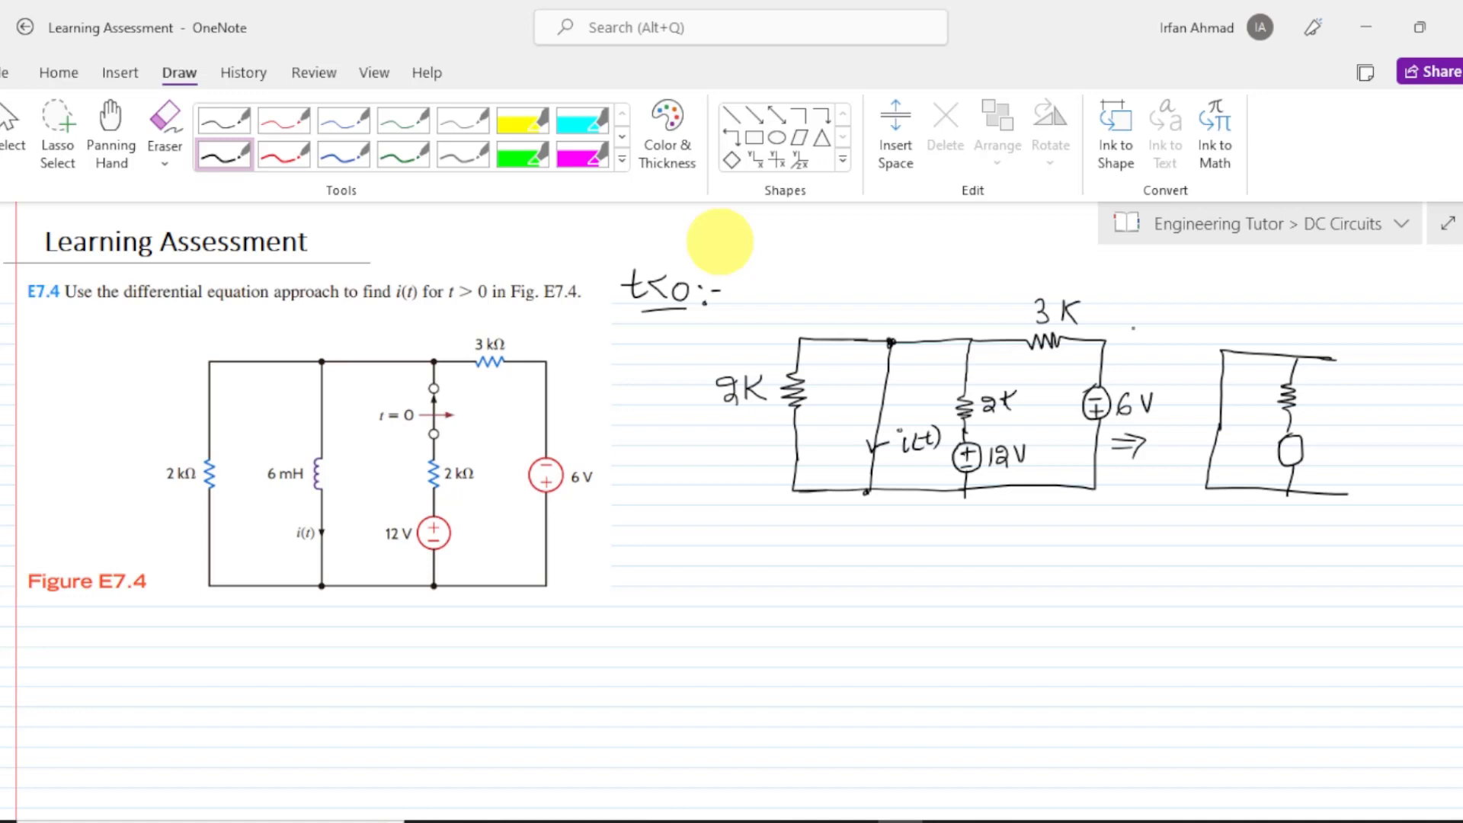
{"action": "left_click_drag", "start_coordinate": [964, 346], "coordinate": [974, 347]}
{"action": "left_click_drag", "start_coordinate": [958, 488], "coordinate": [966, 491]}
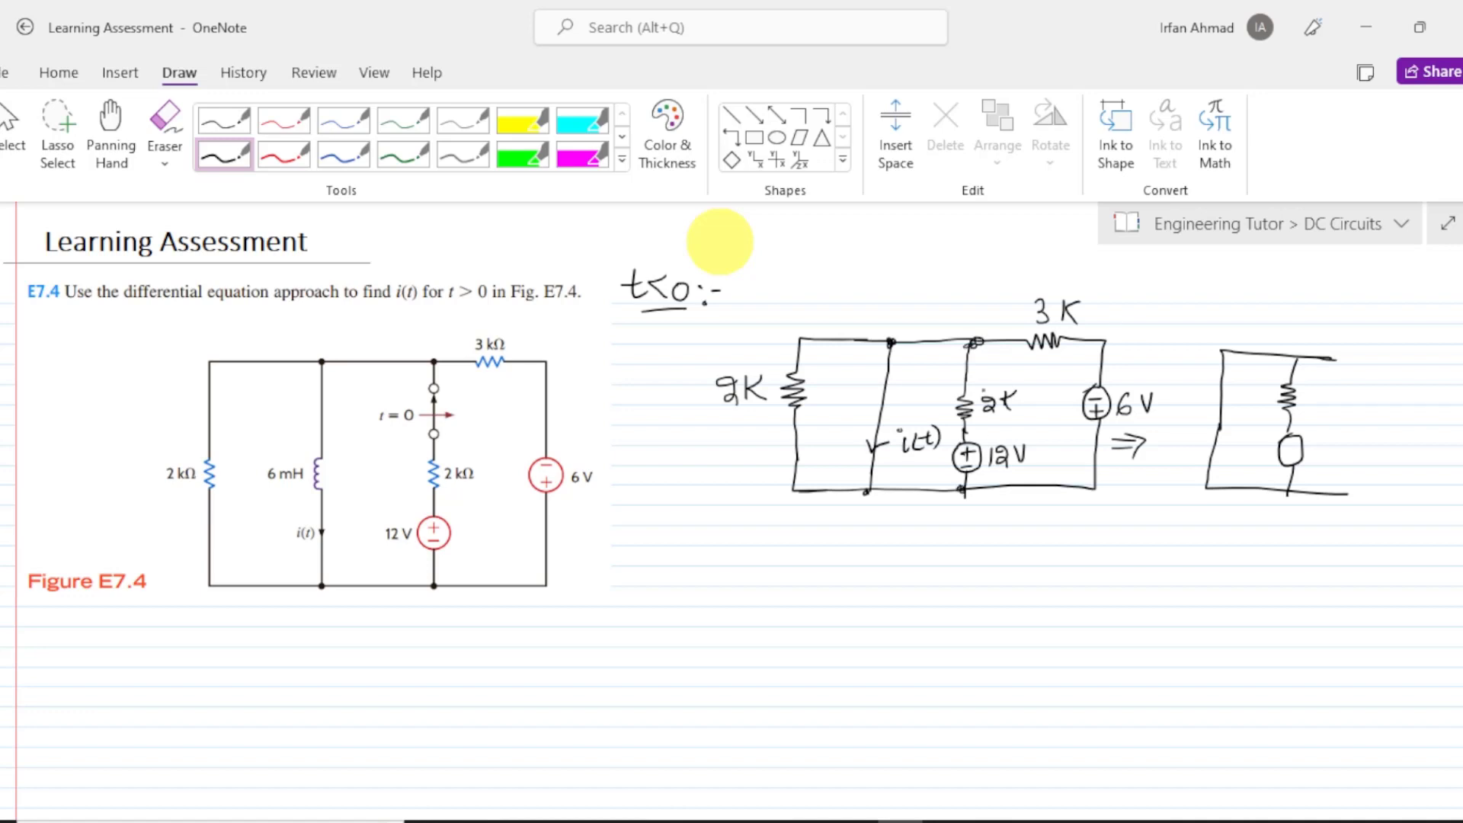